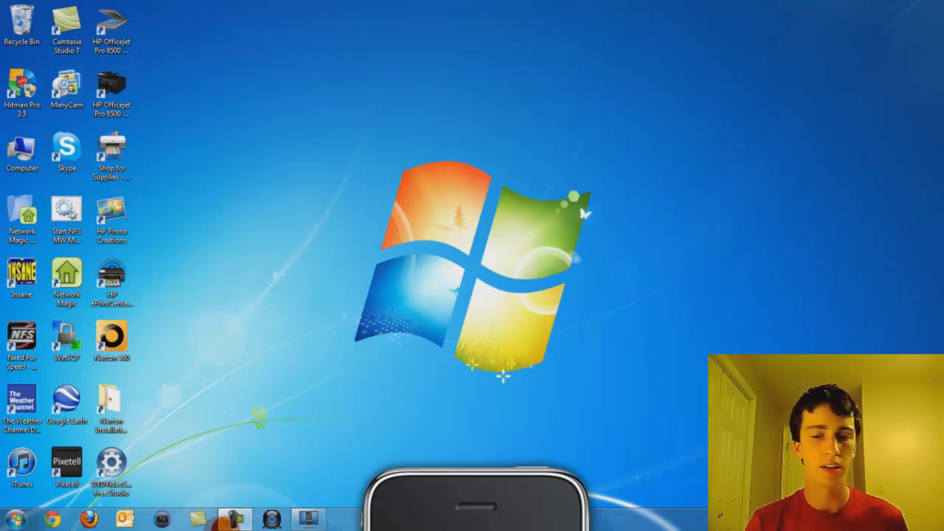
Drag the mirrored iPod screen up from the bottom edge to the centre of the desktop
{"action": "left_click_drag", "start_coordinate": [401, 492], "coordinate": [413, 87]}
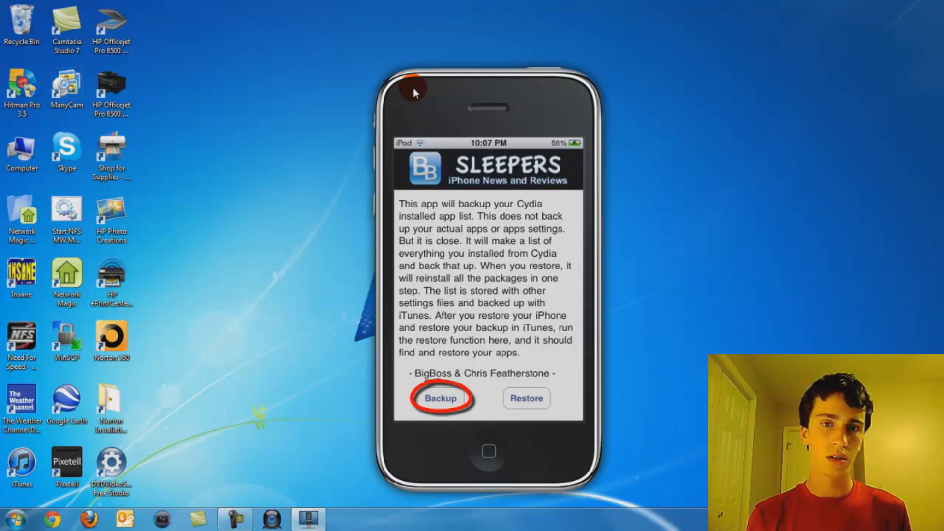
Back up the list of installed Cydia apps with AptBackup's Backup button
{"action": "left_click", "coordinate": [440, 396]}
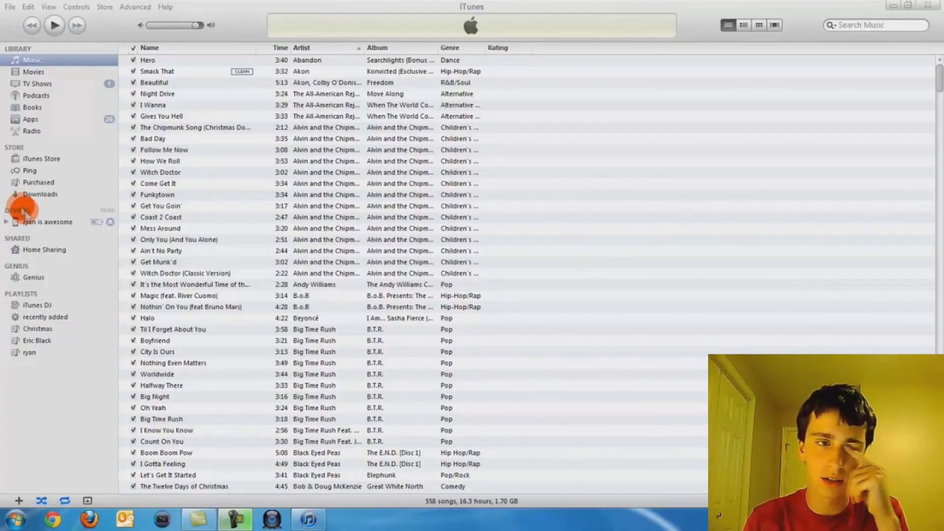
Show the iPod's summary page in iTunes and highlight Sync in its right-click menu
{"action": "left_click", "coordinate": [33, 224]}
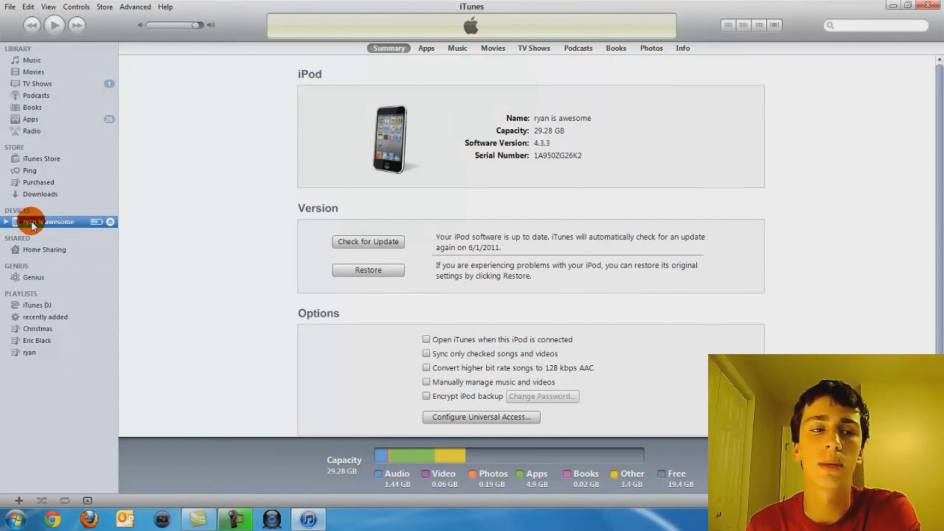
{"action": "right_click", "coordinate": [32, 224]}
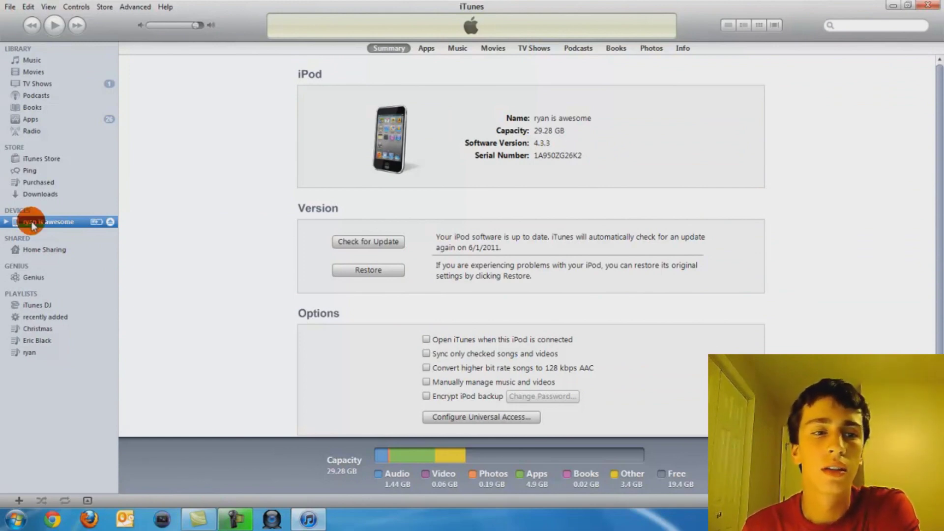
{"action": "left_click_drag", "start_coordinate": [40, 240], "coordinate": [82, 254]}
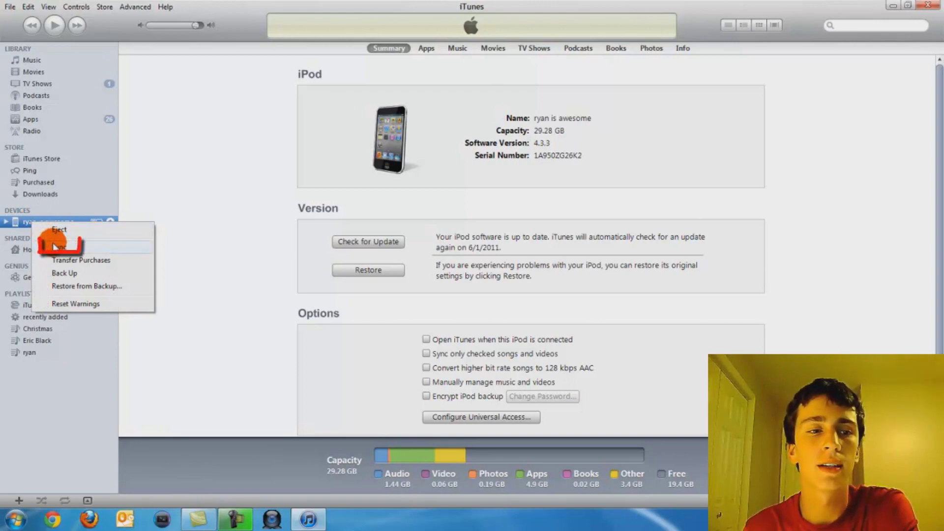
{"action": "left_click", "coordinate": [155, 195]}
Point out the iPod's Back Up option without using it, then close iTunes
{"action": "right_click", "coordinate": [22, 225]}
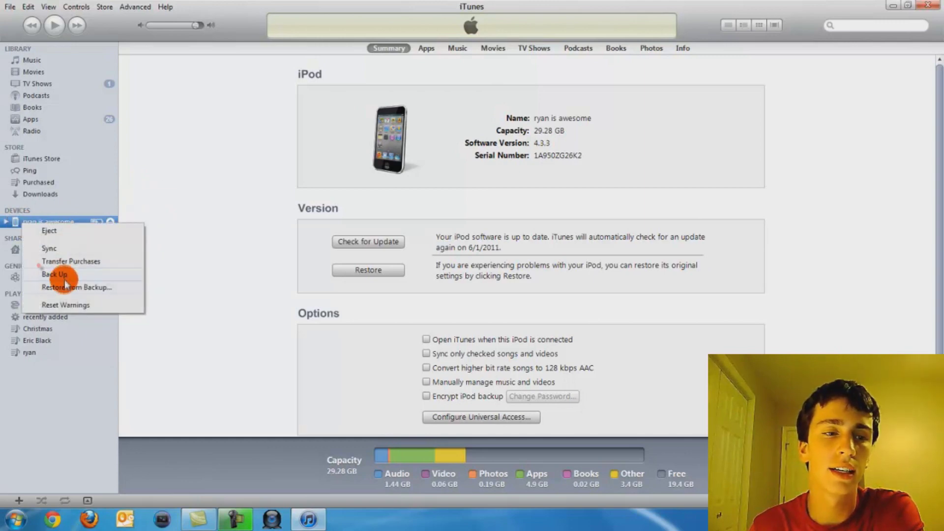
{"action": "left_click", "coordinate": [164, 205]}
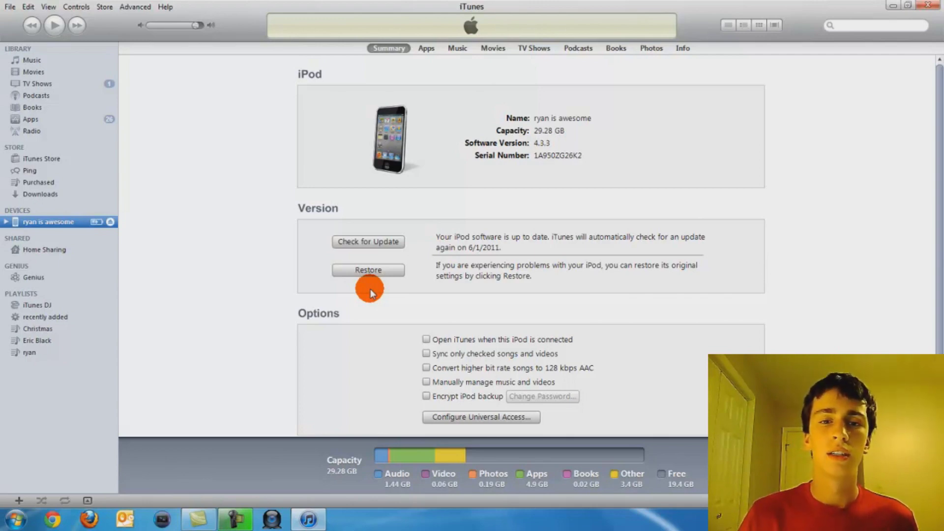
{"action": "left_click", "coordinate": [927, 5]}
{"action": "left_click", "coordinate": [15, 520]}
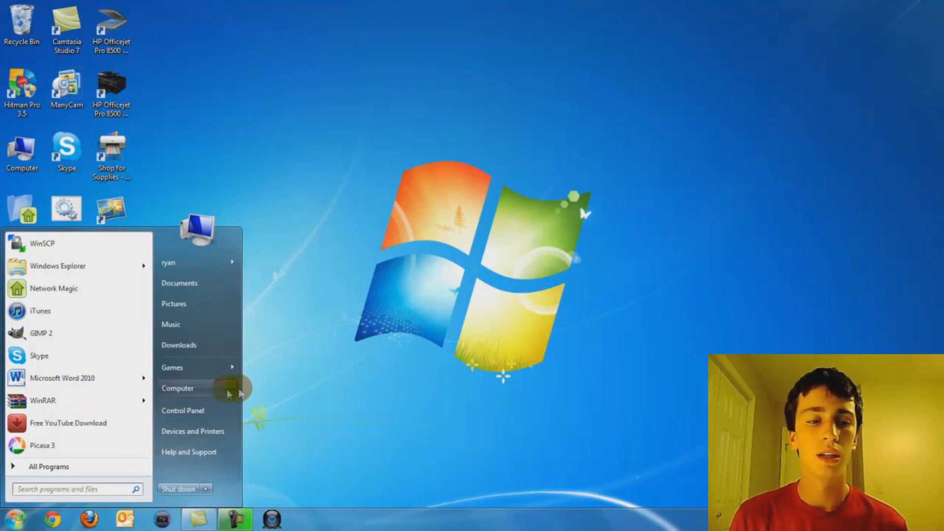
Open Computer from the Start menu, listing the C: drive, DVD drive and iPod
{"action": "left_click", "coordinate": [318, 350]}
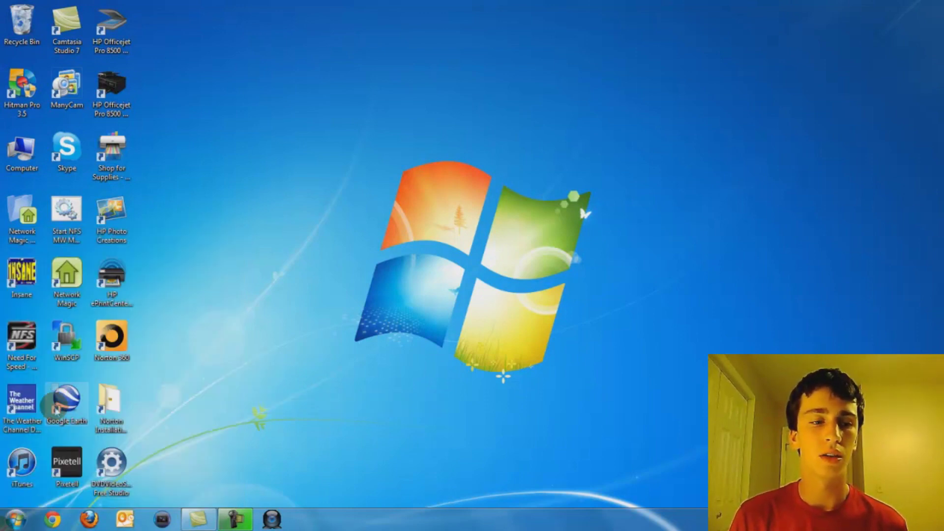
{"action": "left_click", "coordinate": [15, 519]}
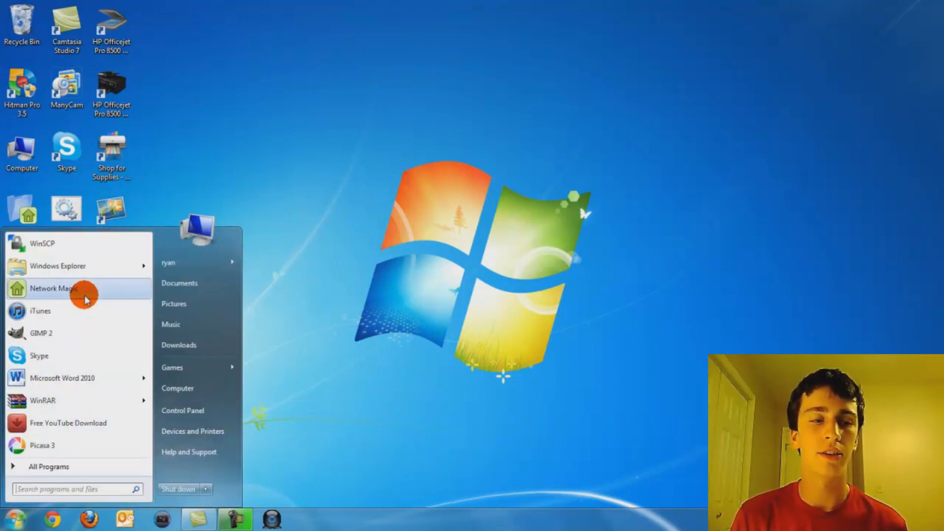
{"action": "left_click", "coordinate": [333, 127]}
{"action": "left_click", "coordinate": [14, 518]}
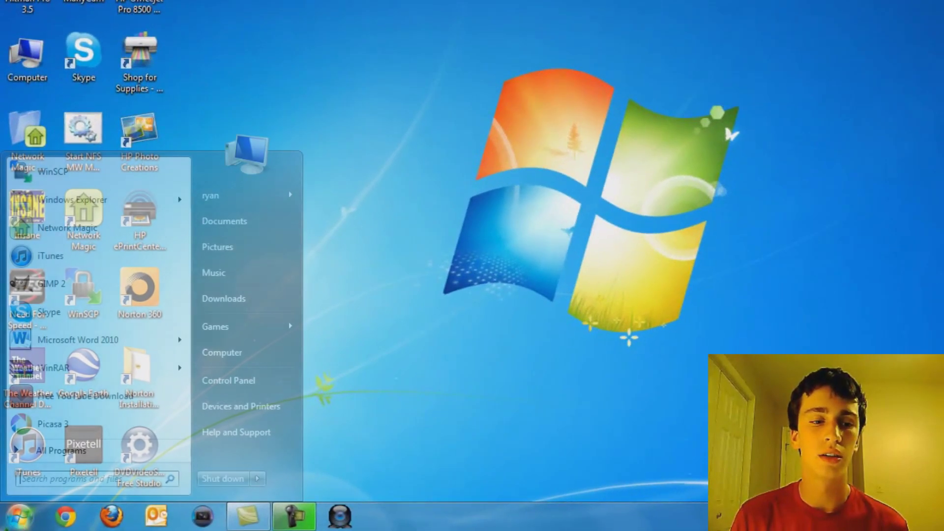
{"action": "mouse_move", "coordinate": [95, 370]}
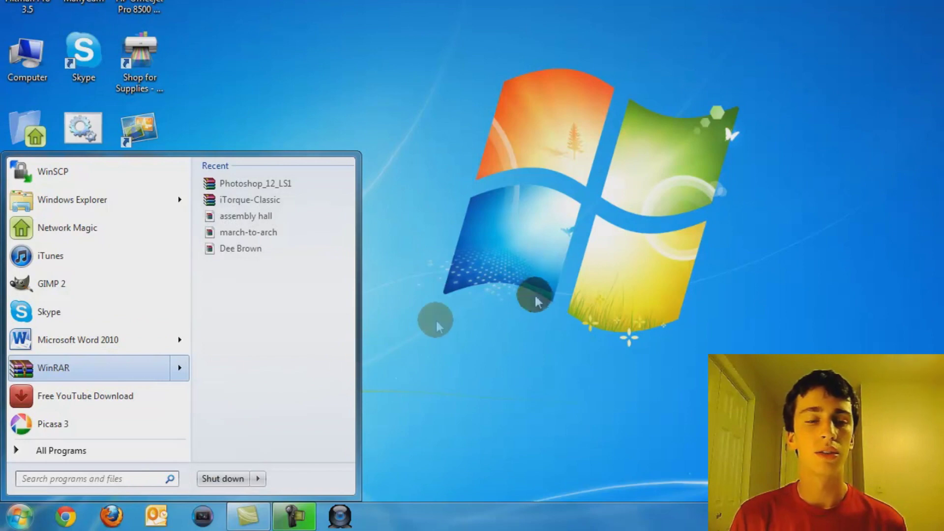
{"action": "left_click", "coordinate": [96, 451]}
{"action": "left_click", "coordinate": [95, 448]}
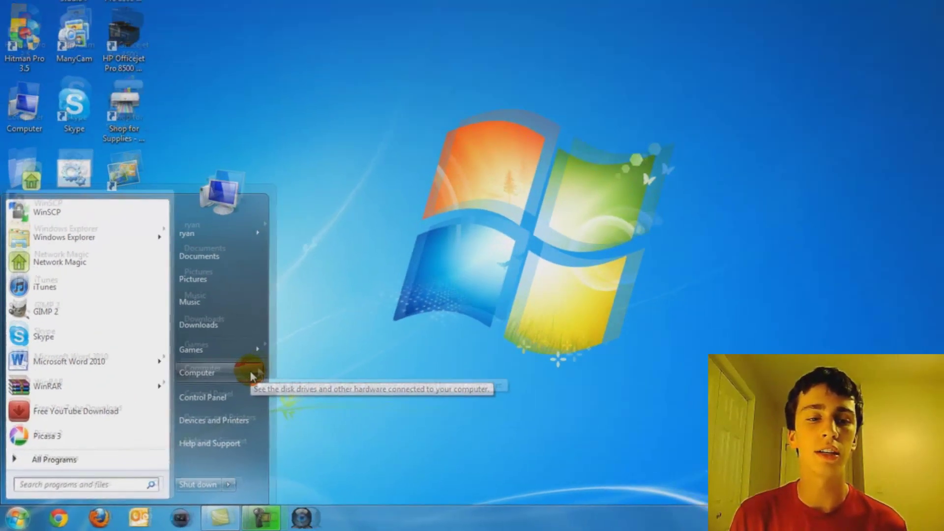
{"action": "left_click", "coordinate": [282, 351]}
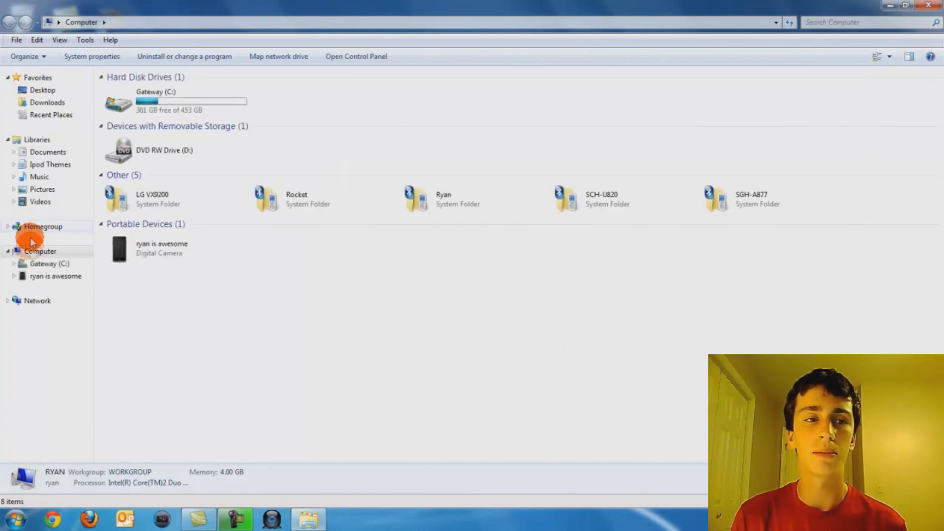
Browse from the C: drive into the Users folder and jump to AppData via the path bar
{"action": "left_click", "coordinate": [61, 264]}
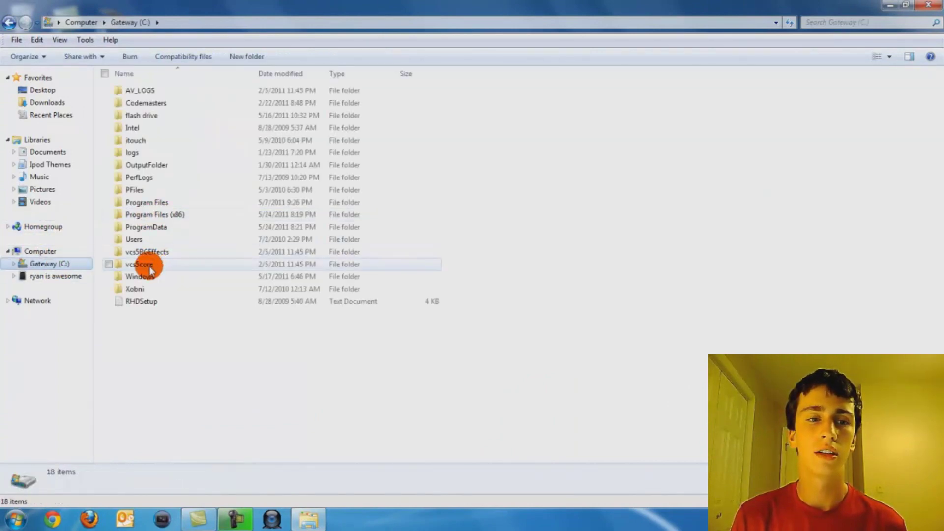
{"action": "left_click", "coordinate": [157, 242]}
{"action": "double_click", "coordinate": [157, 243]}
{"action": "double_click", "coordinate": [143, 142]}
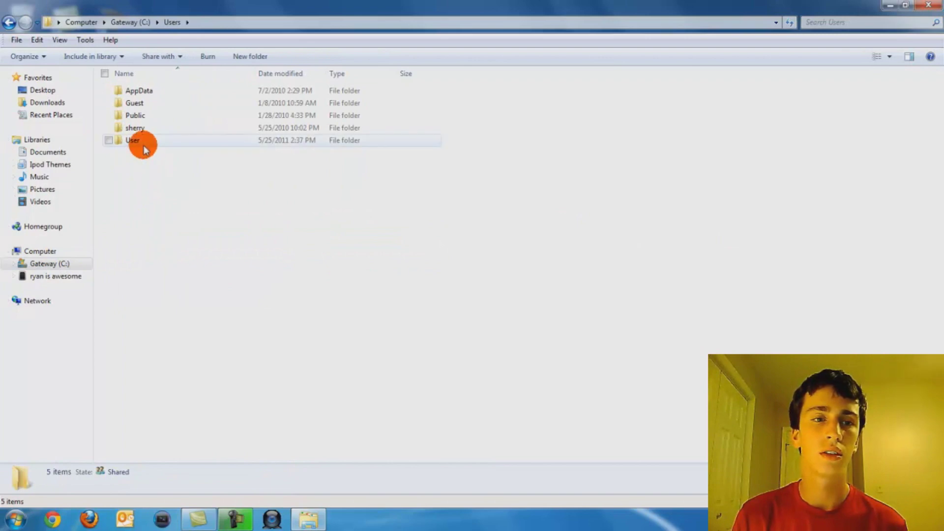
{"action": "left_click", "coordinate": [239, 22]}
{"action": "left_click", "coordinate": [240, 23]}
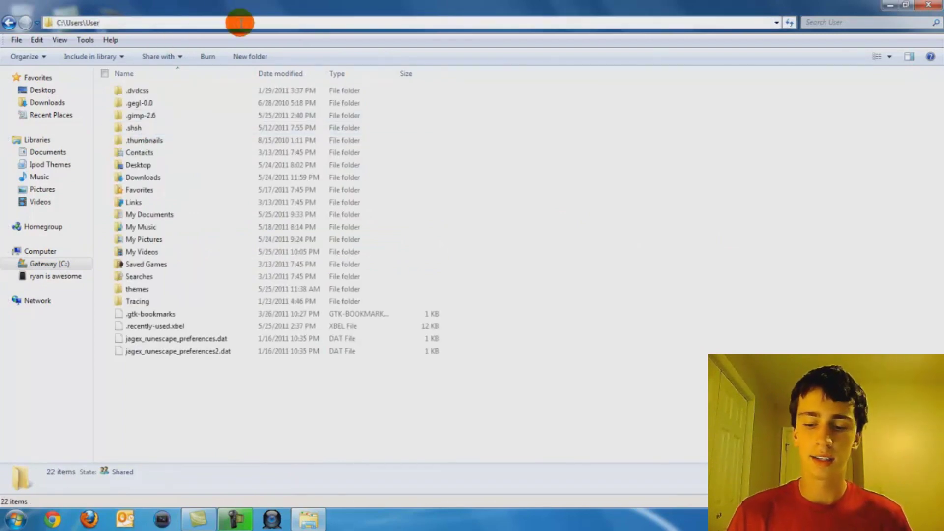
{"action": "type", "text": "\\app"}
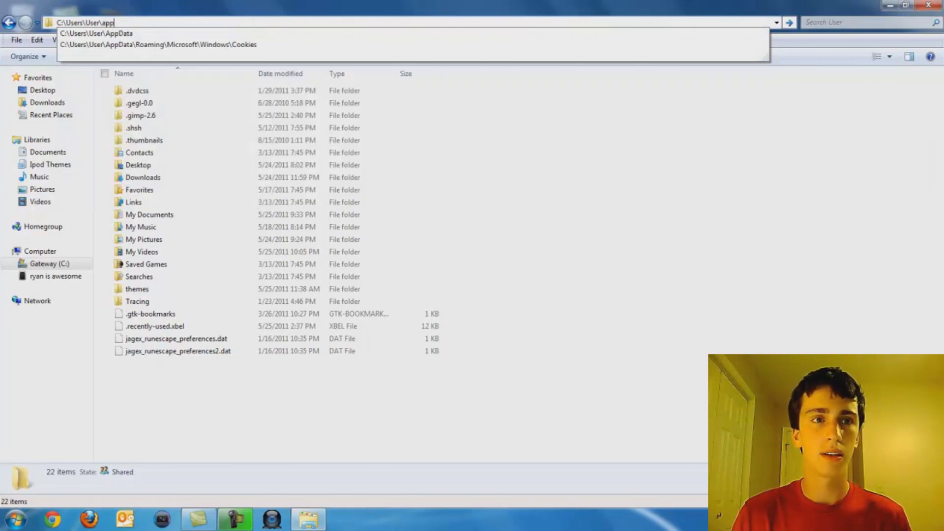
{"action": "type", "text": "data"}
{"action": "key", "text": "Return"}
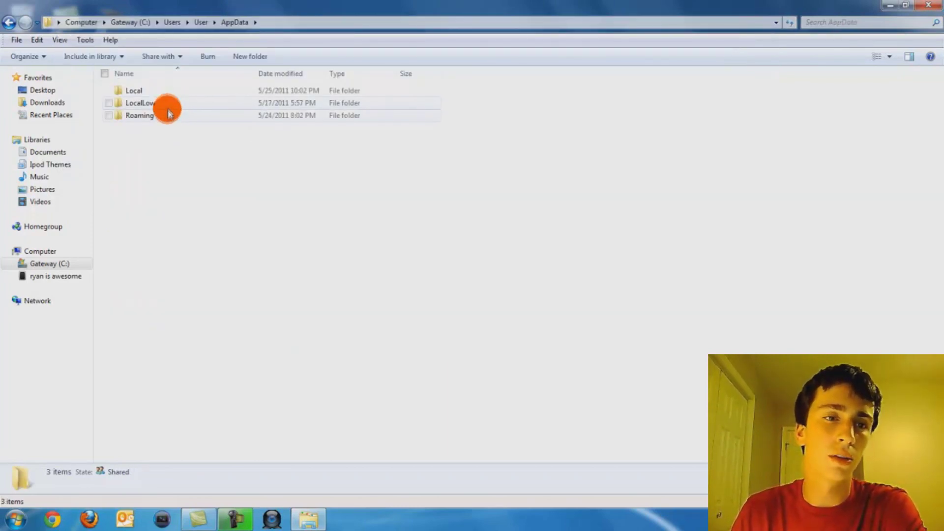
Open Roaming > Apple Computer > iTunes > iPod Software Updates to find the 4.3.3 restore files, then close Explorer
{"action": "double_click", "coordinate": [167, 113]}
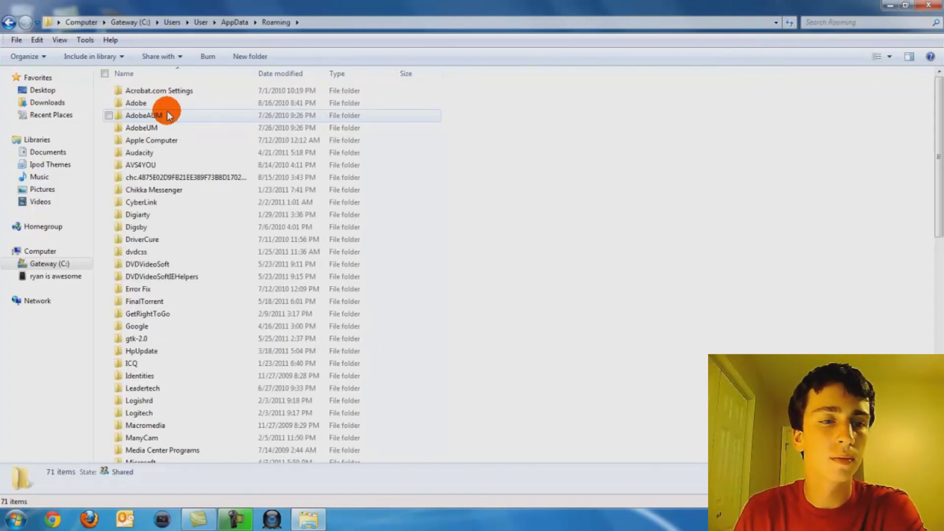
{"action": "double_click", "coordinate": [188, 137]}
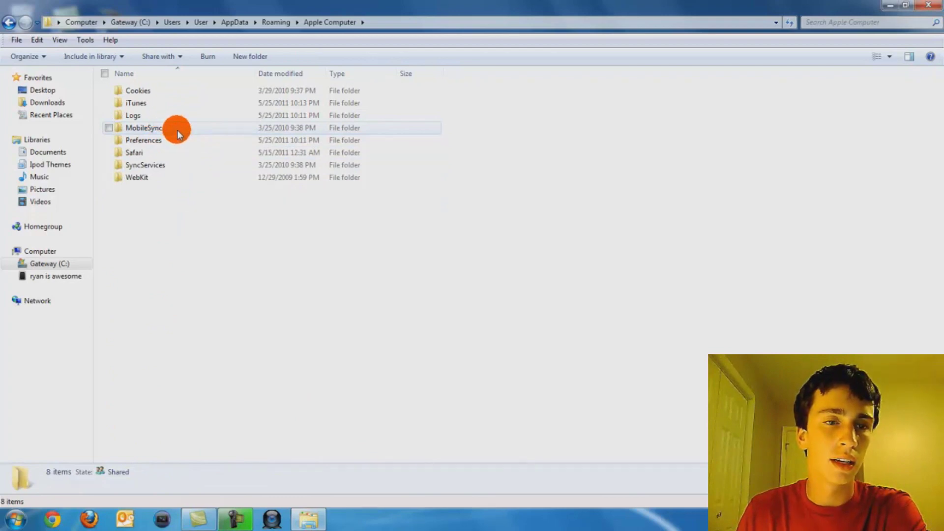
{"action": "double_click", "coordinate": [185, 104]}
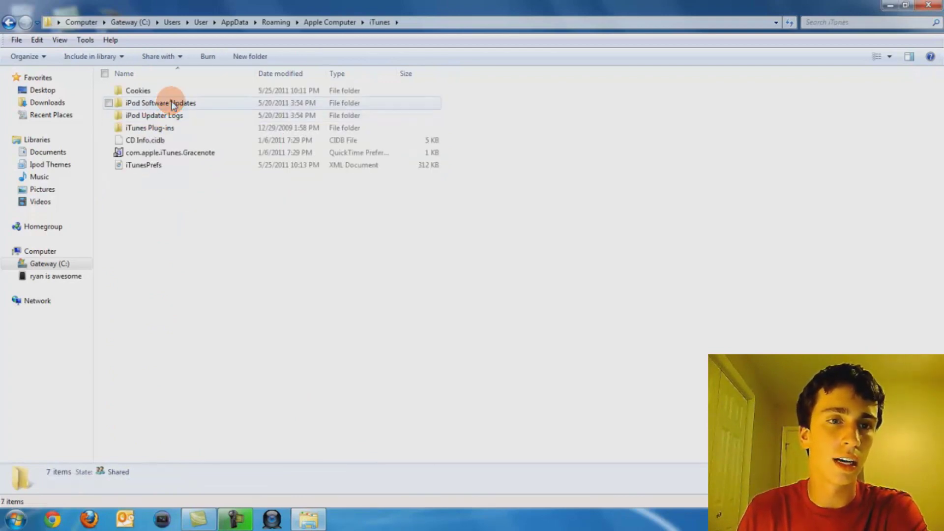
{"action": "left_click", "coordinate": [173, 104]}
{"action": "double_click", "coordinate": [172, 105]}
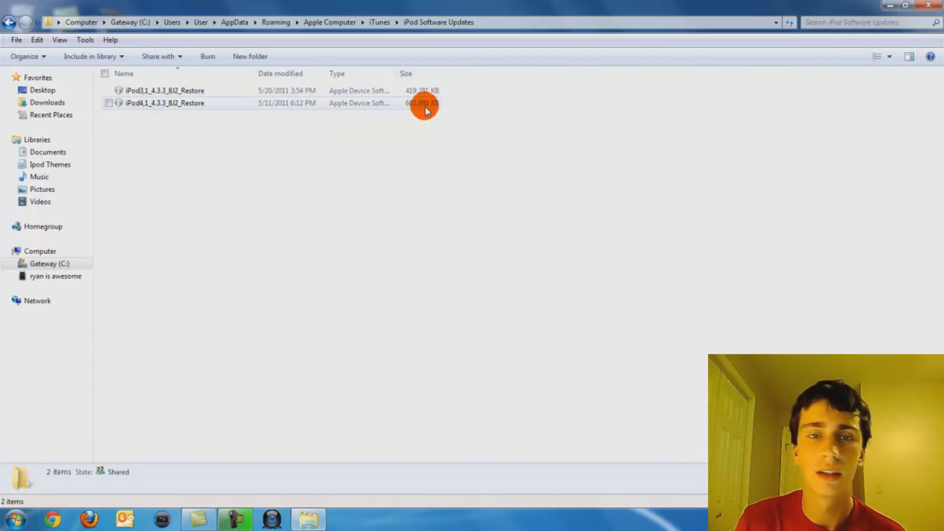
{"action": "left_click", "coordinate": [929, 5]}
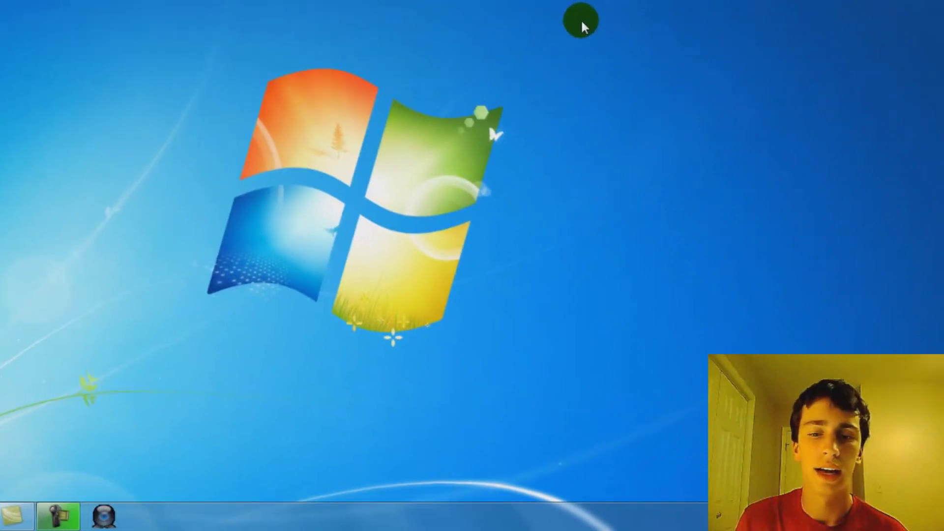
Bring the iPod screen-mirroring window up from the taskbar recorder icon
{"action": "mouse_move", "coordinate": [66, 516]}
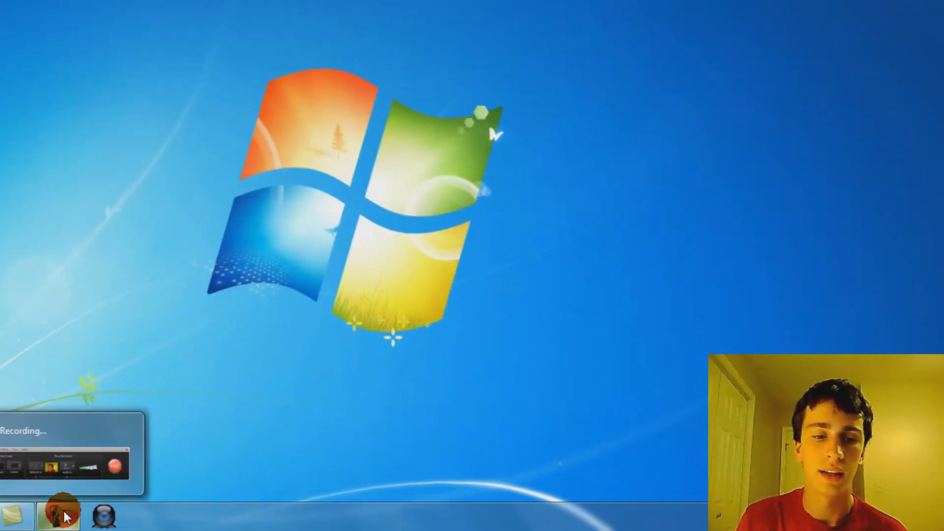
{"action": "left_click", "coordinate": [108, 472]}
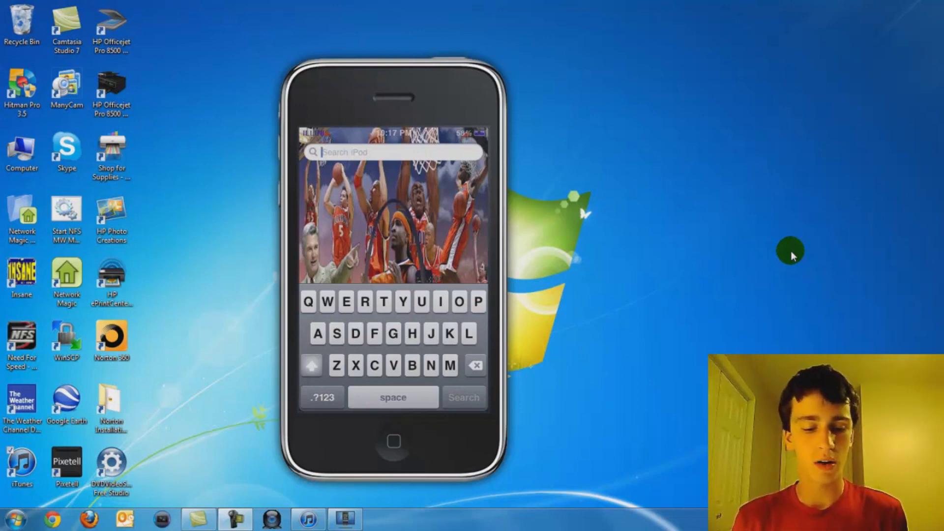
Search the iPod for 'Apt' to locate AptBackup, then return to the home screen
{"action": "type", "text": "Ap"}
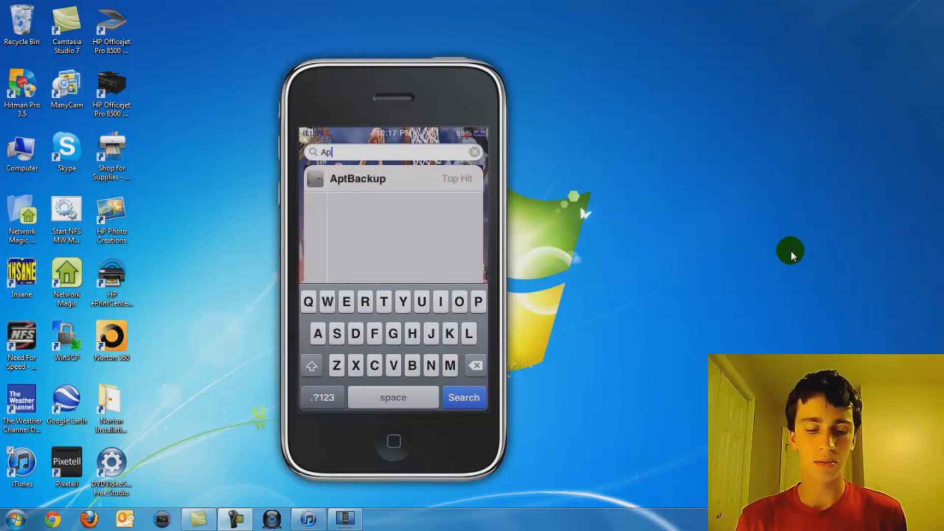
{"action": "key", "text": "BackSpace"}
{"action": "key", "text": "BackSpace"}
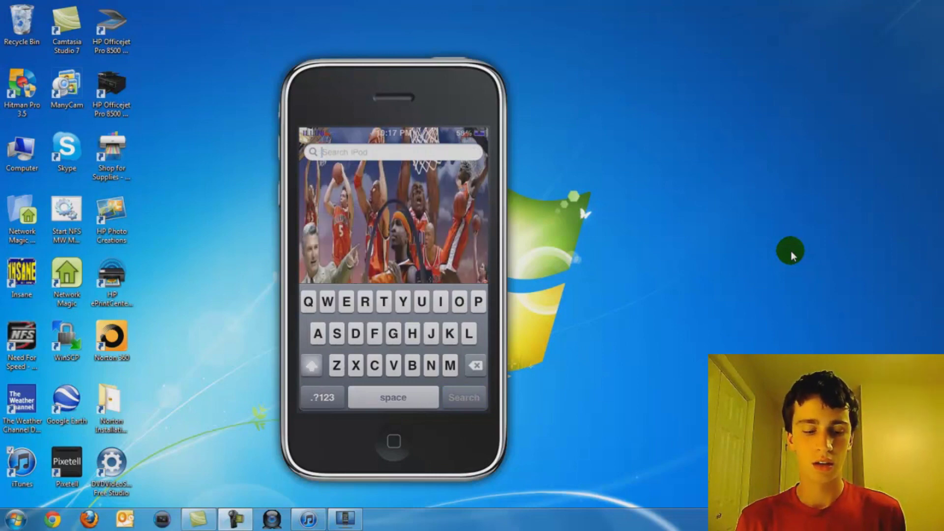
{"action": "type", "text": "A"}
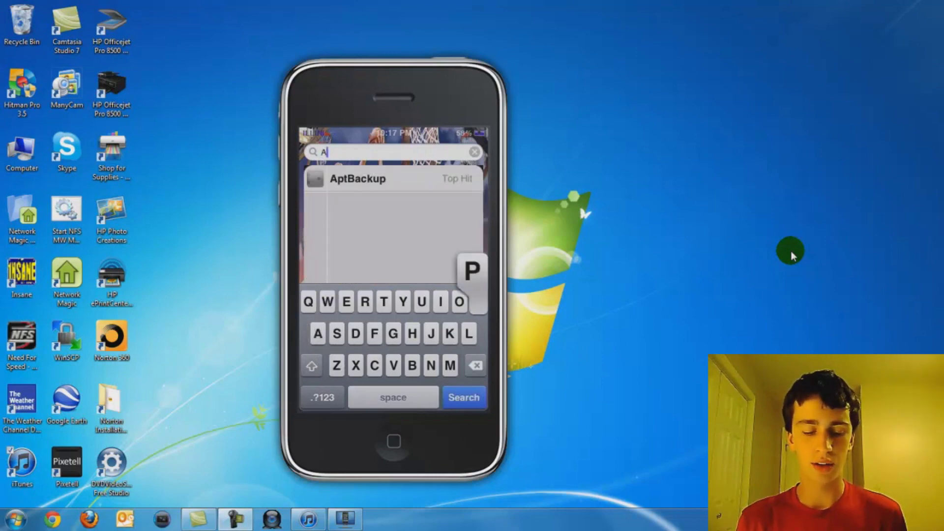
{"action": "type", "text": "pt"}
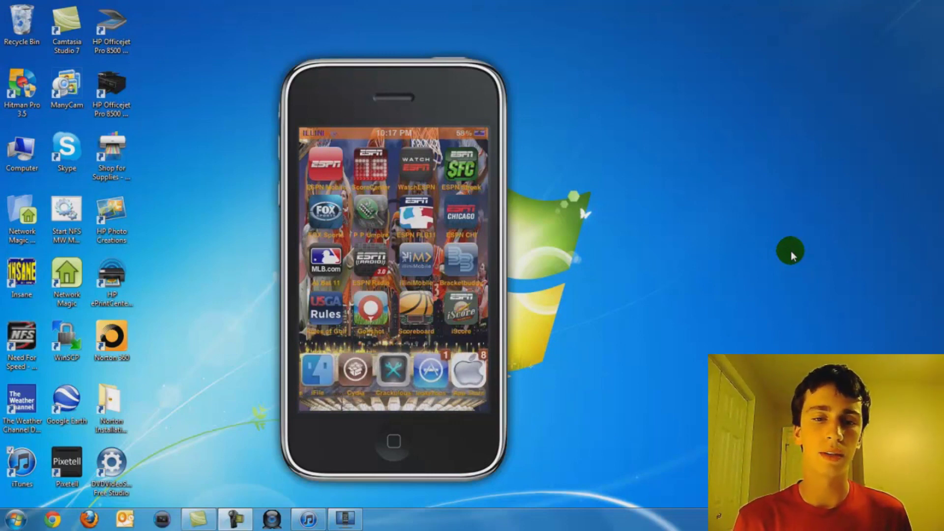
{"action": "left_click", "coordinate": [382, 403]}
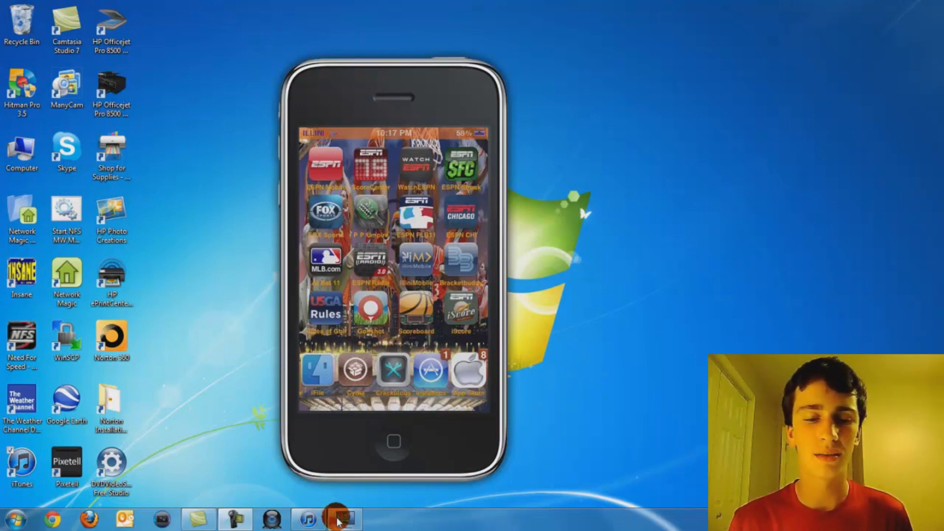
{"action": "mouse_move", "coordinate": [339, 520]}
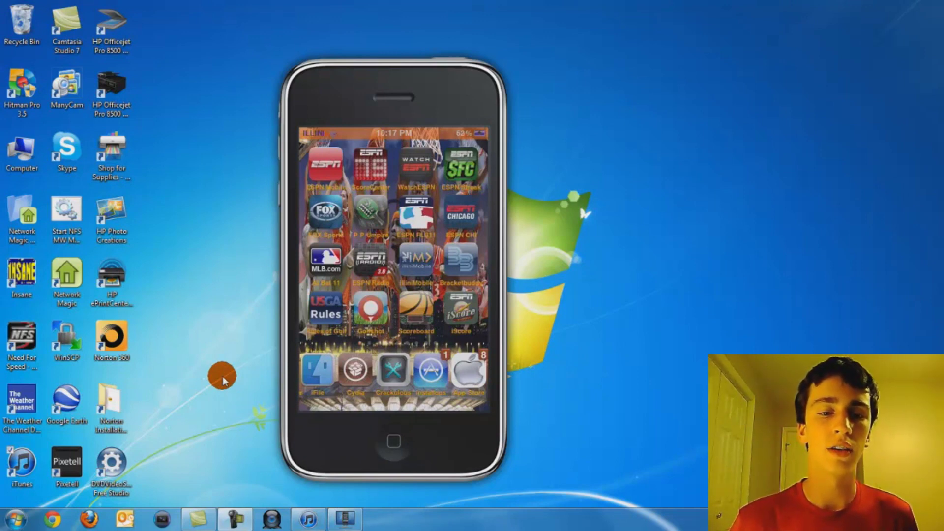
In iTunes, open Restore from Backup for the iPod, review the saved backups, then cancel
{"action": "left_click", "coordinate": [306, 518]}
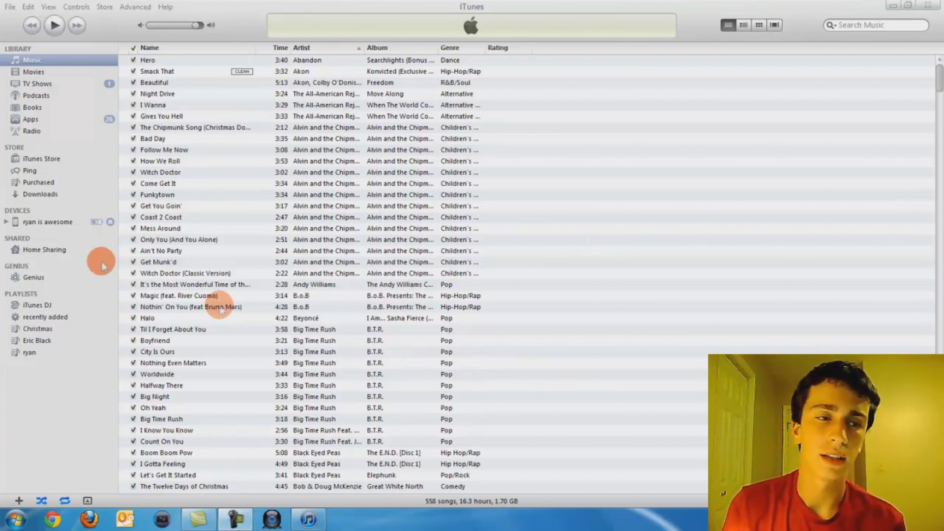
{"action": "left_click", "coordinate": [36, 221]}
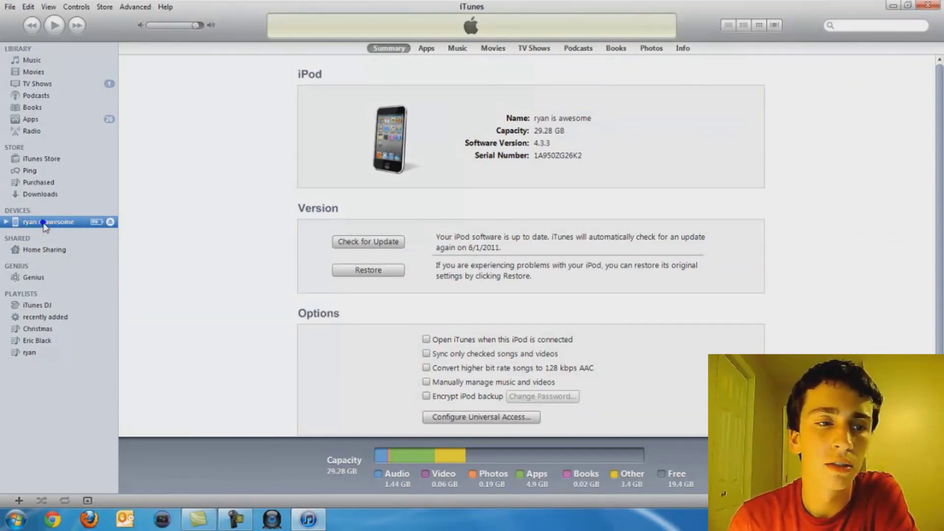
{"action": "right_click", "coordinate": [43, 223]}
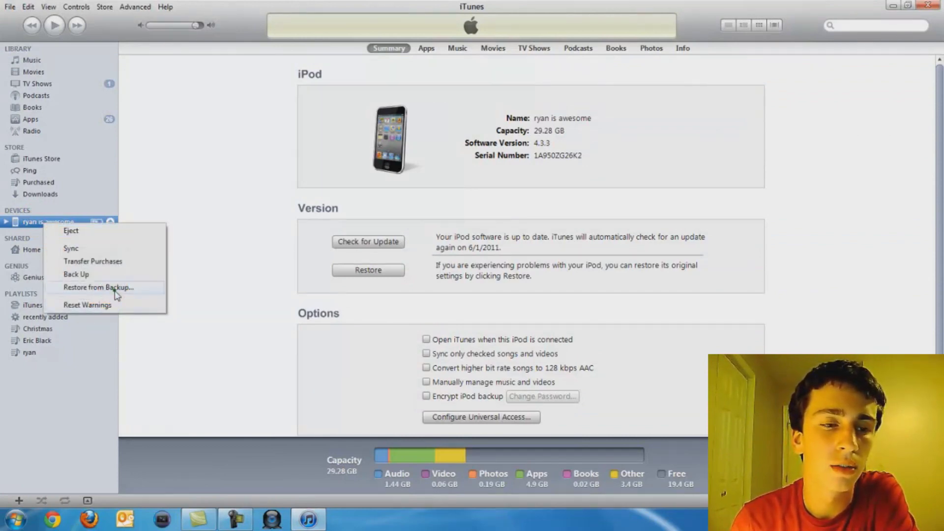
{"action": "left_click", "coordinate": [99, 288]}
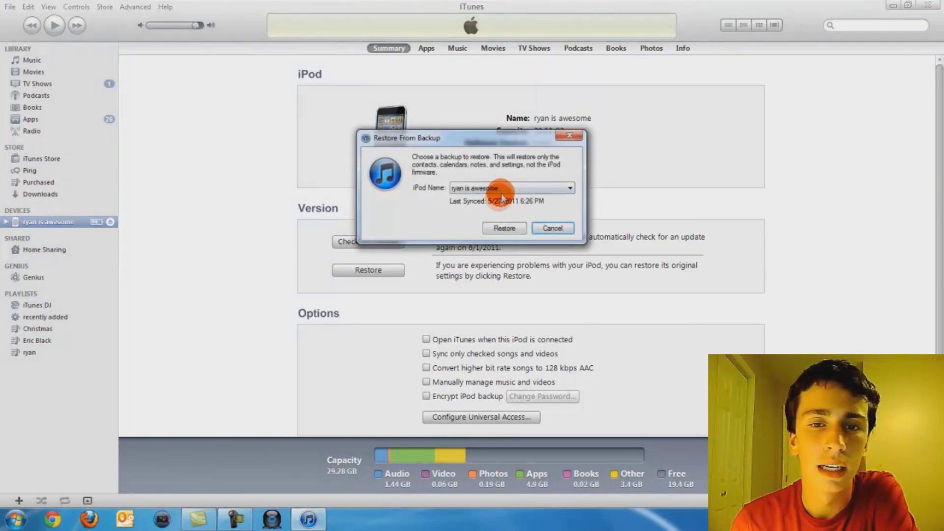
{"action": "left_click", "coordinate": [501, 193]}
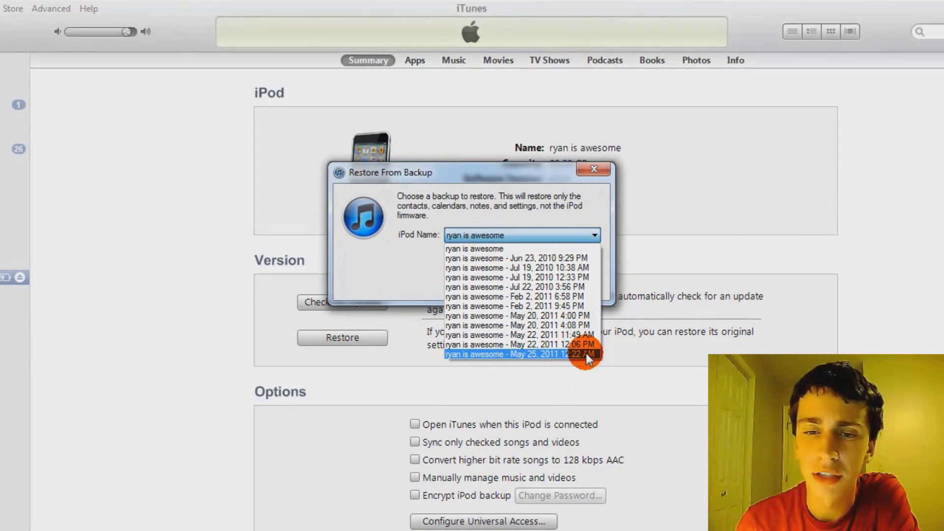
{"action": "left_click", "coordinate": [564, 242]}
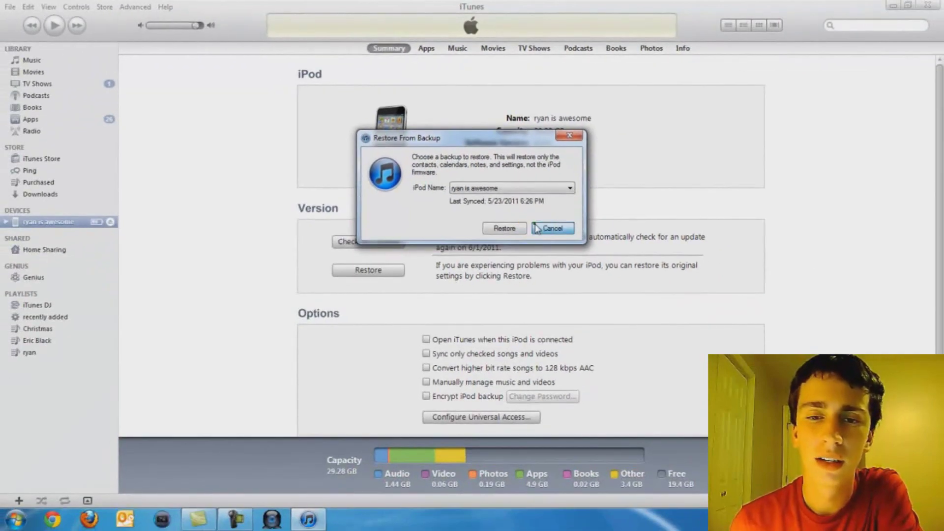
{"action": "left_click", "coordinate": [551, 283]}
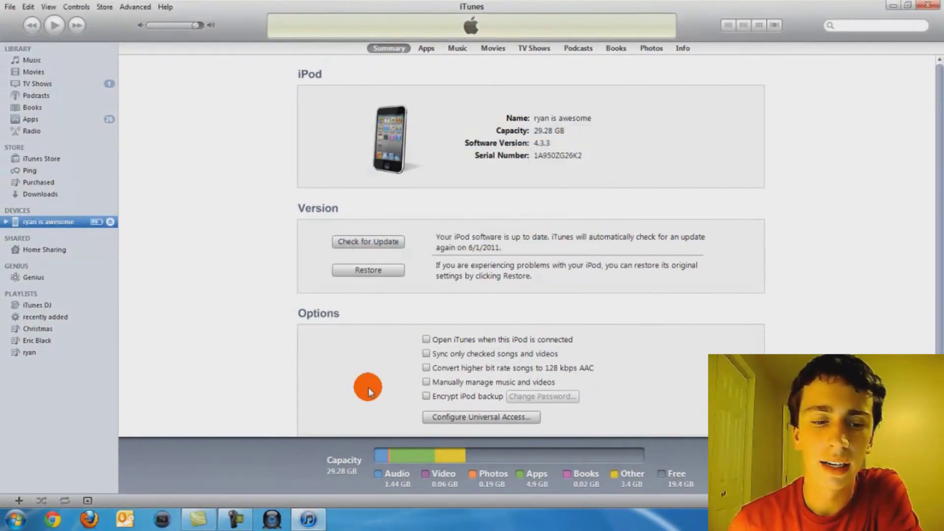